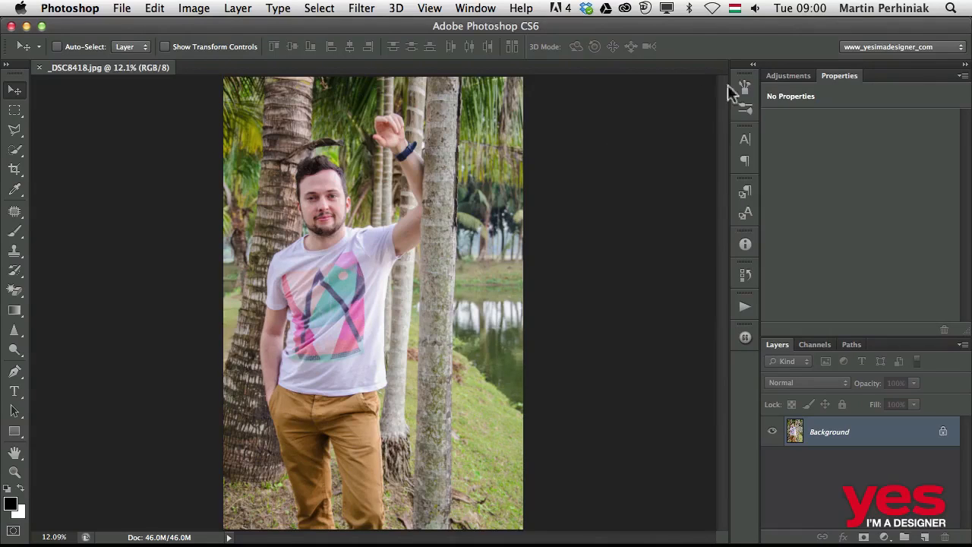
Add a Curves adjustment layer above the Background and give it an additional vector mask
left_click(785, 75)
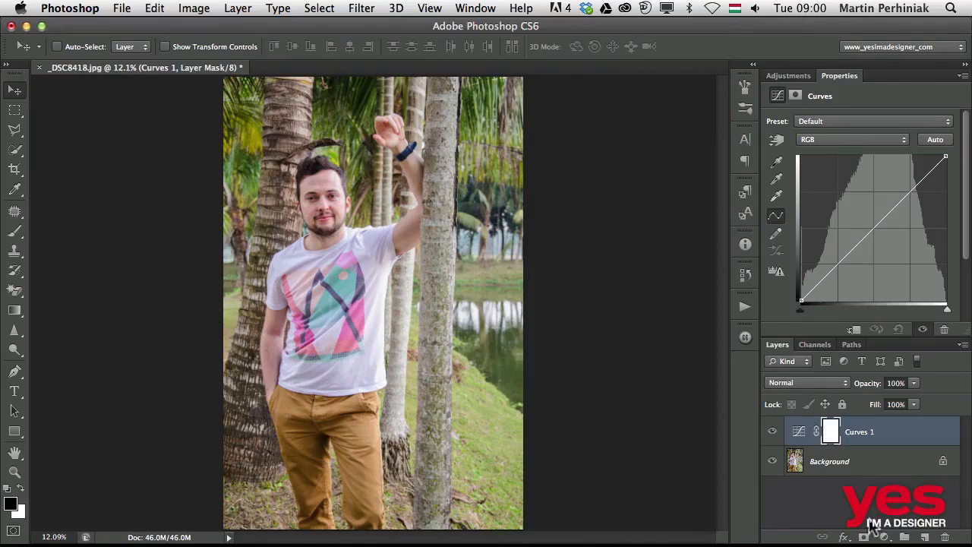
left_click(863, 536)
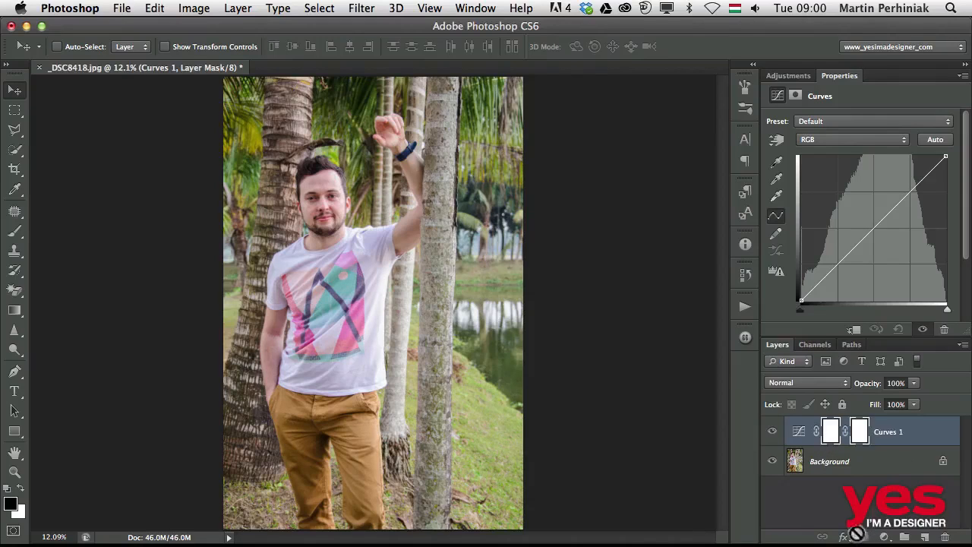
left_click(861, 440)
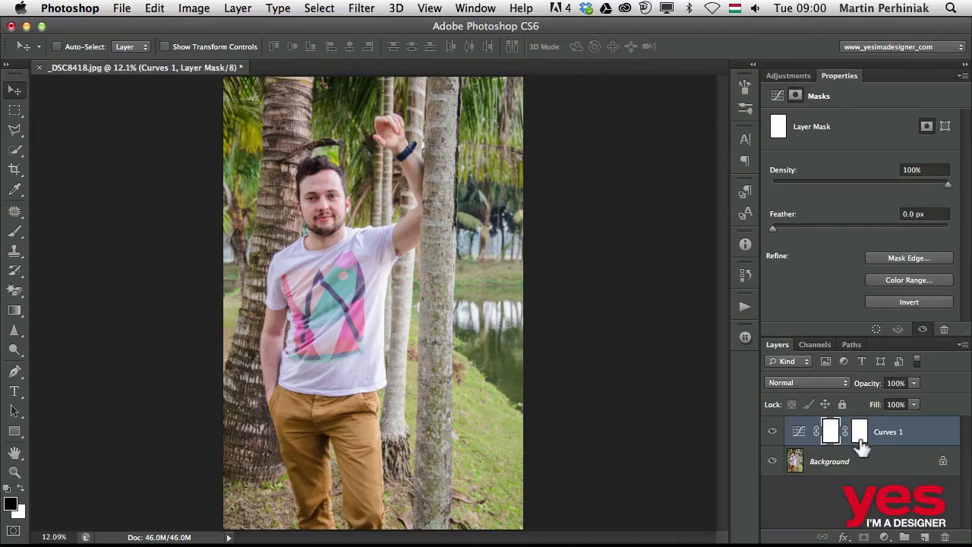
left_click(859, 443)
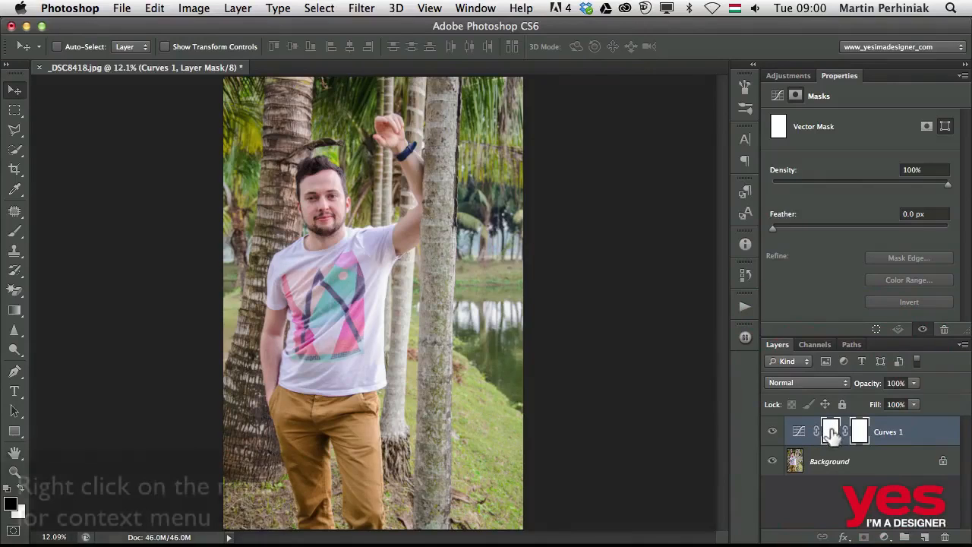
Delete the Curves layer's pixel-based layer mask so only the vector mask is left
right_click(829, 431)
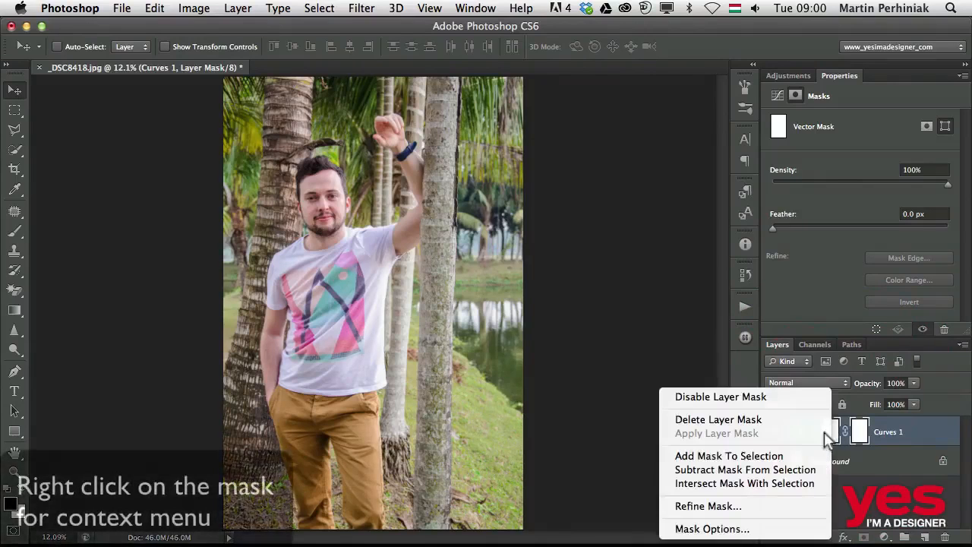
left_click(733, 421)
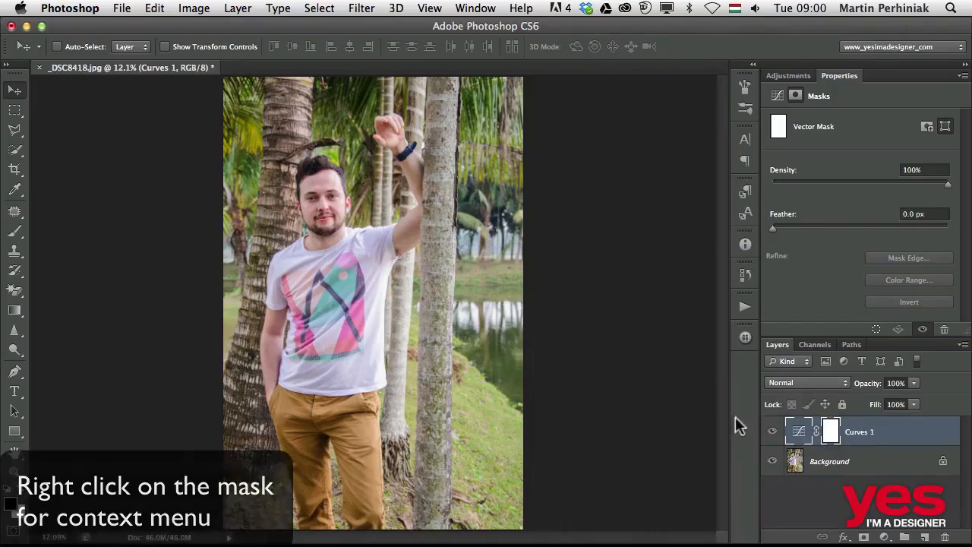
left_click(830, 434)
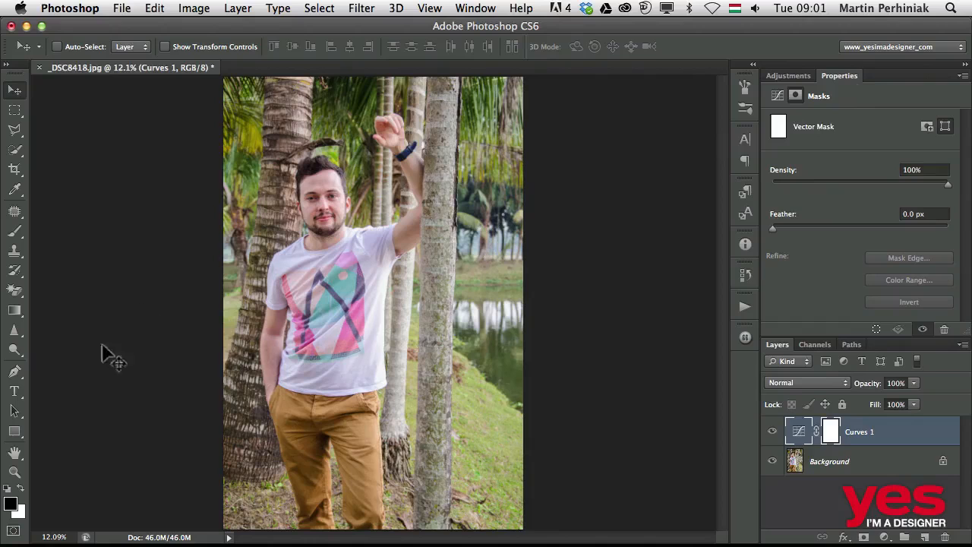
left_click(15, 434)
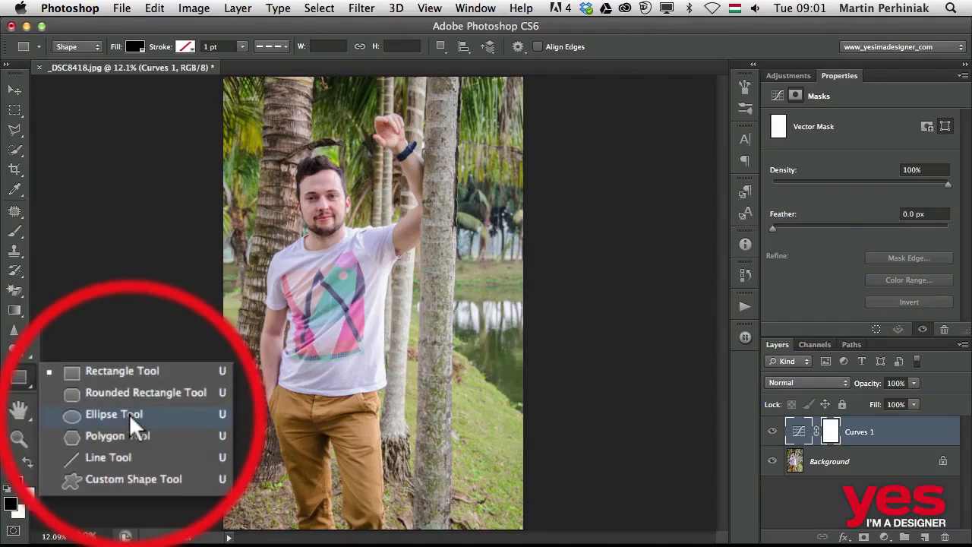
left_click(129, 413)
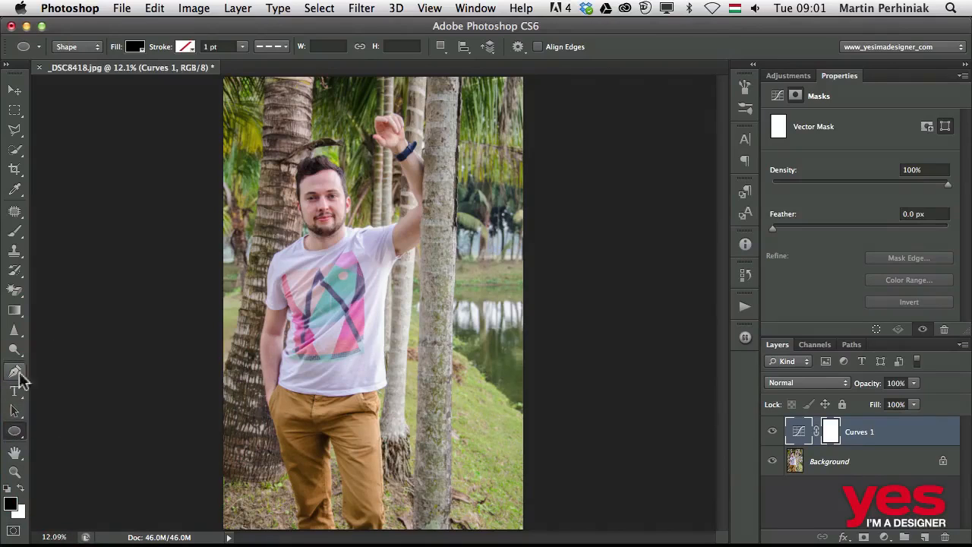
left_click(15, 430)
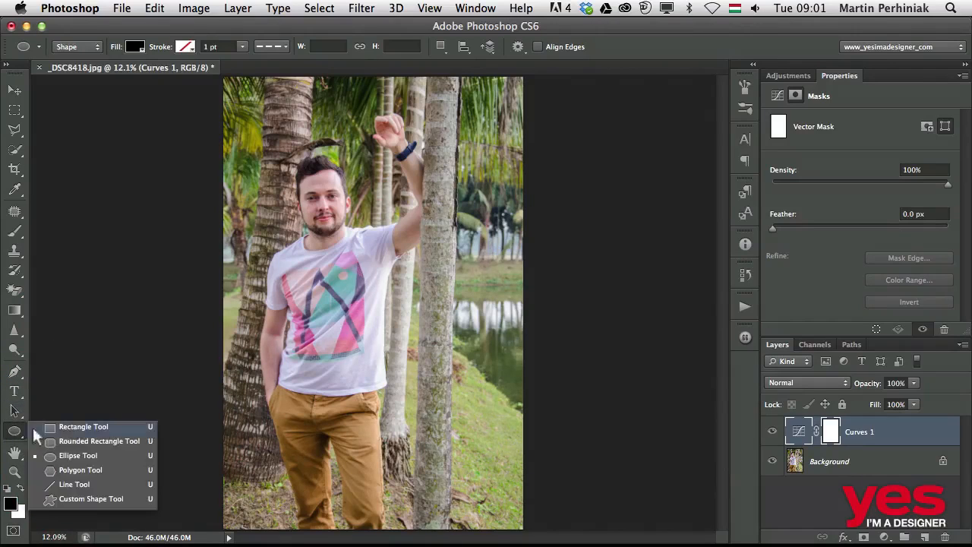
left_click(81, 454)
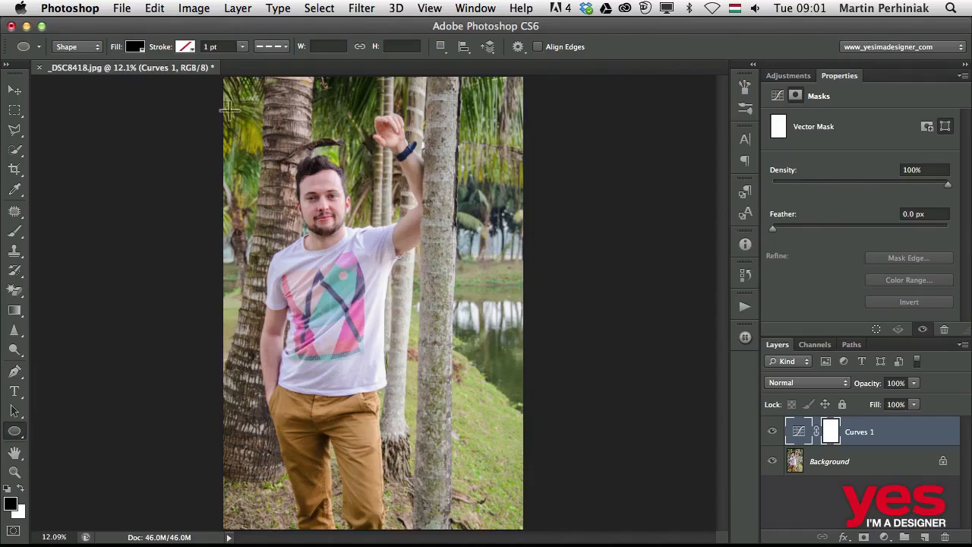
left_click_drag(228, 110, 516, 523)
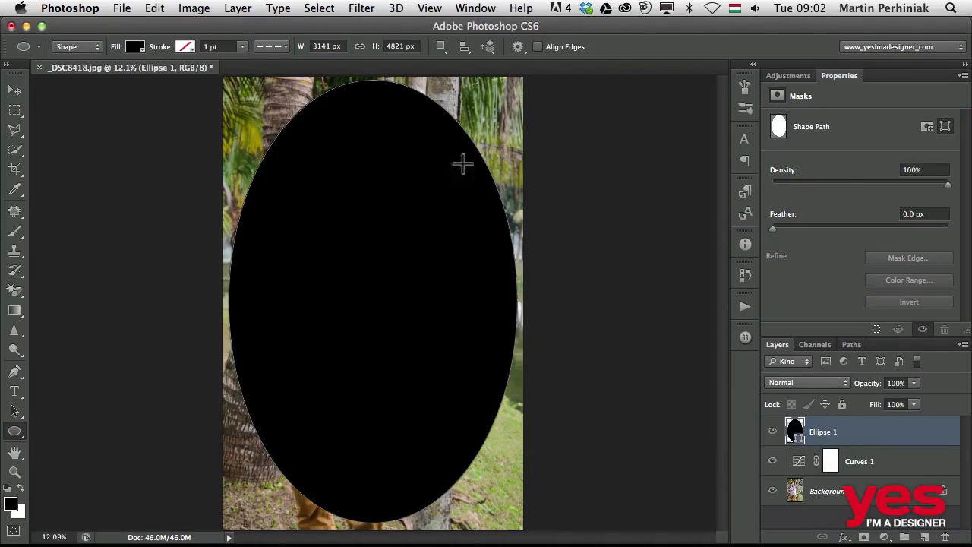
key("a")
key("Delete")
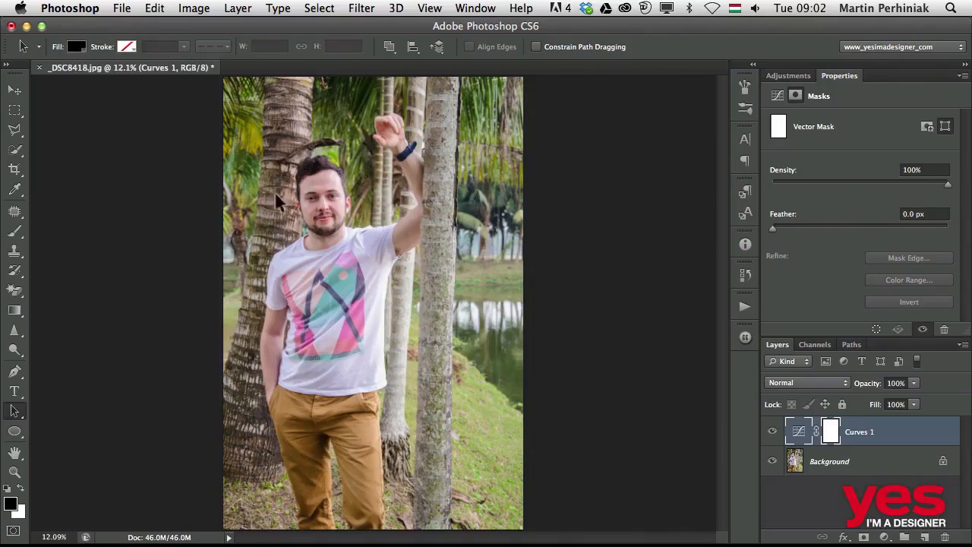
Draw an ellipse with the Ellipse tool in Path mode on the Curves vector mask, spanning nearly the whole photo
left_click(14, 431)
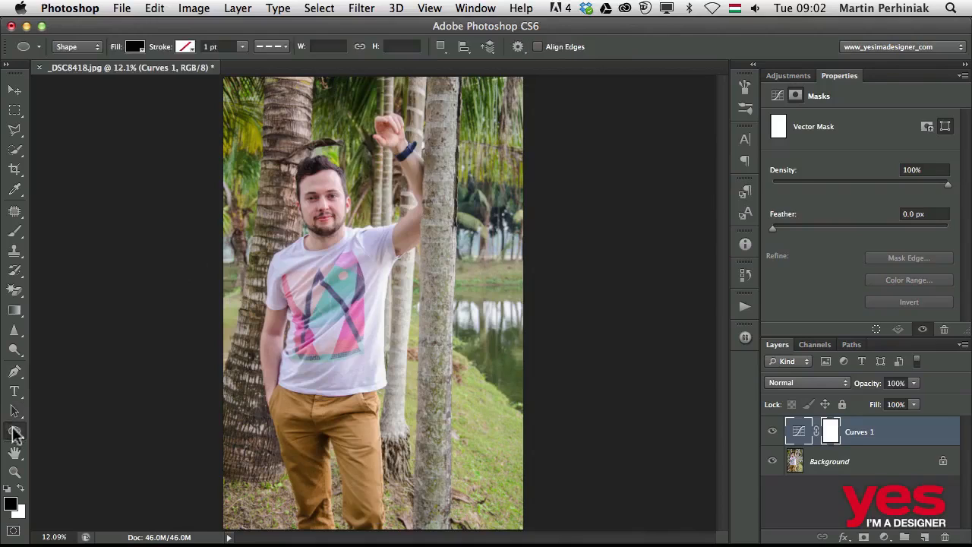
left_click(86, 46)
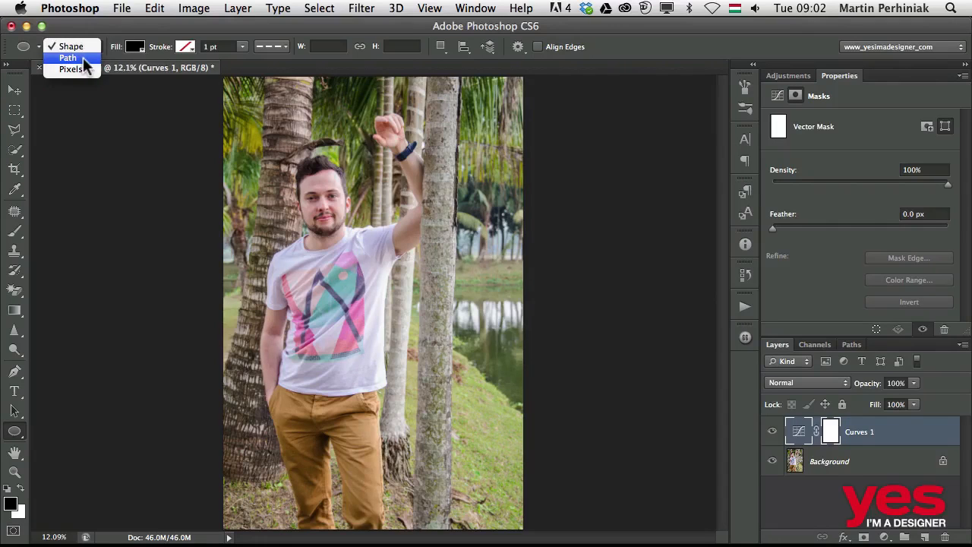
left_click(83, 57)
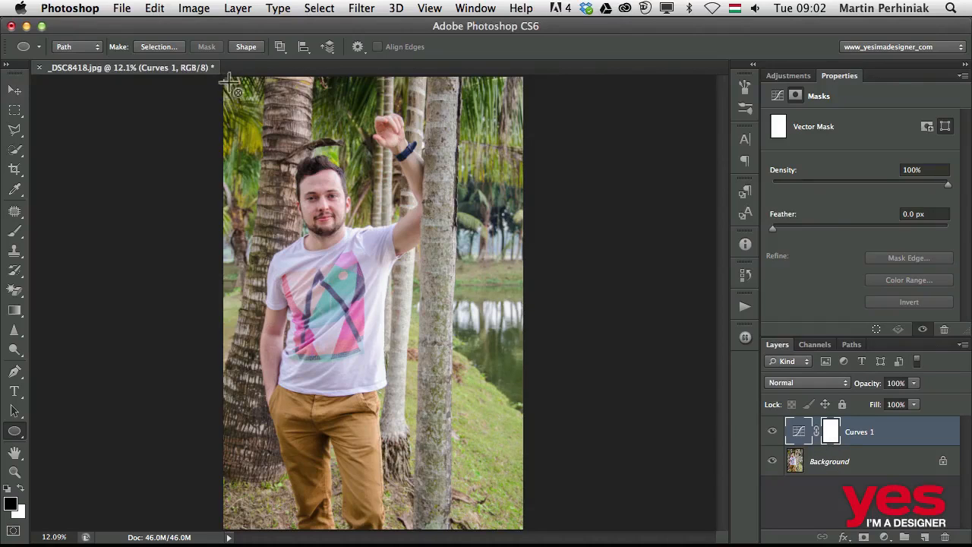
left_click_drag(235, 95, 515, 522)
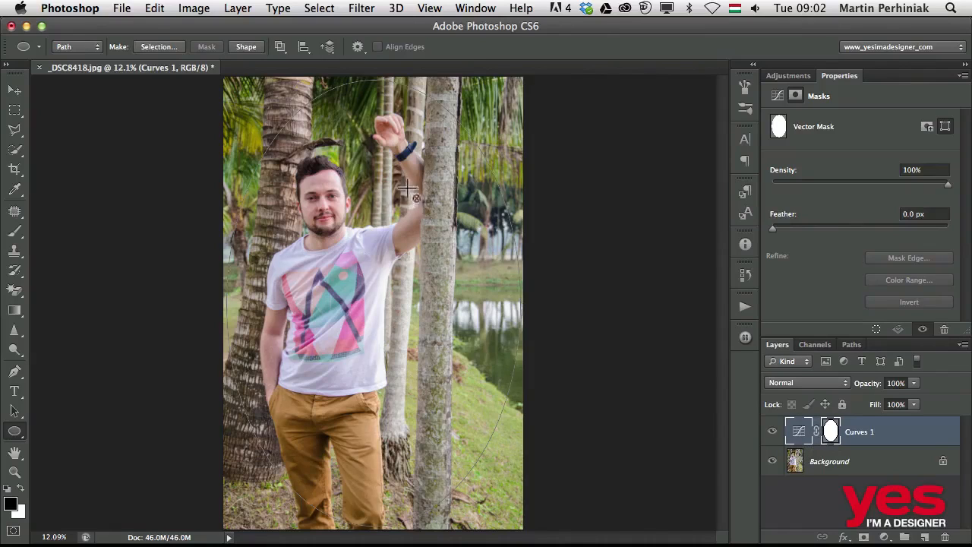
key("a")
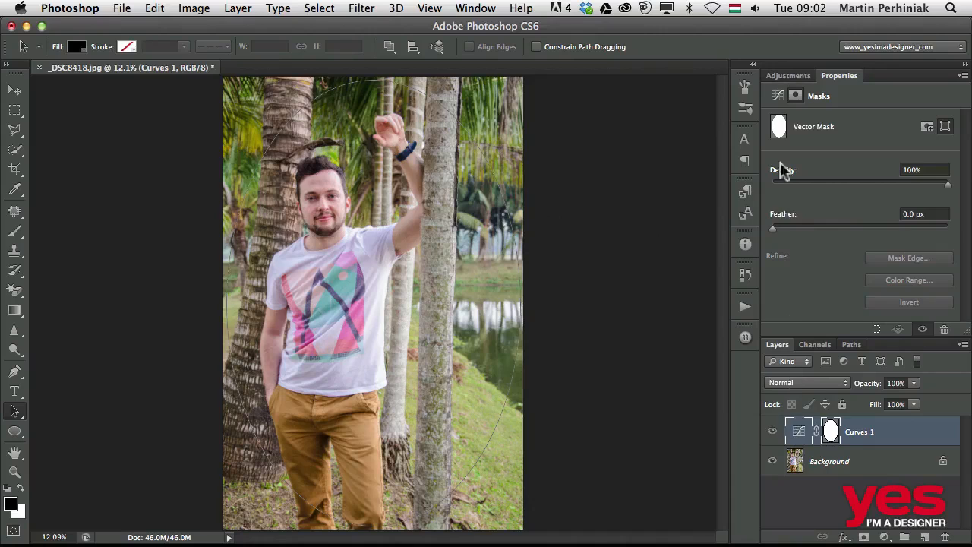
Pull the middle of the Curves layer's RGB curve down to darken the midtones
left_click(783, 77)
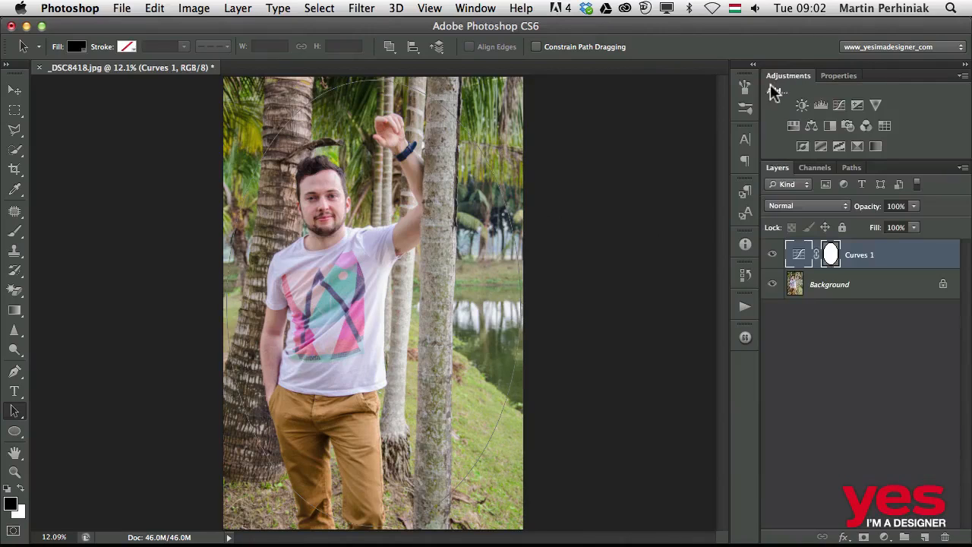
left_click(795, 252)
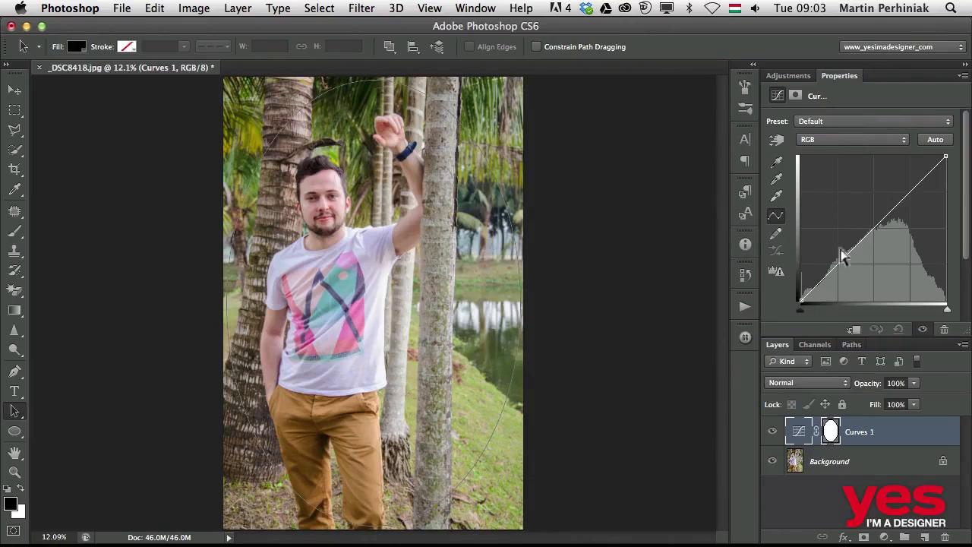
left_click_drag(872, 230, 881, 254)
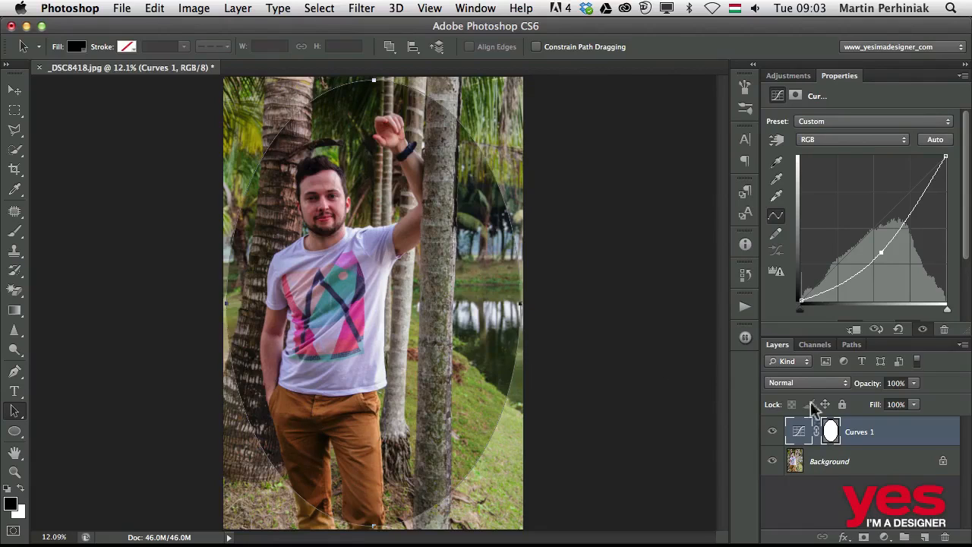
Select the ellipse path on the vector mask and set its path operation to Subtract Front Shape
left_click(830, 430)
left_click(510, 242)
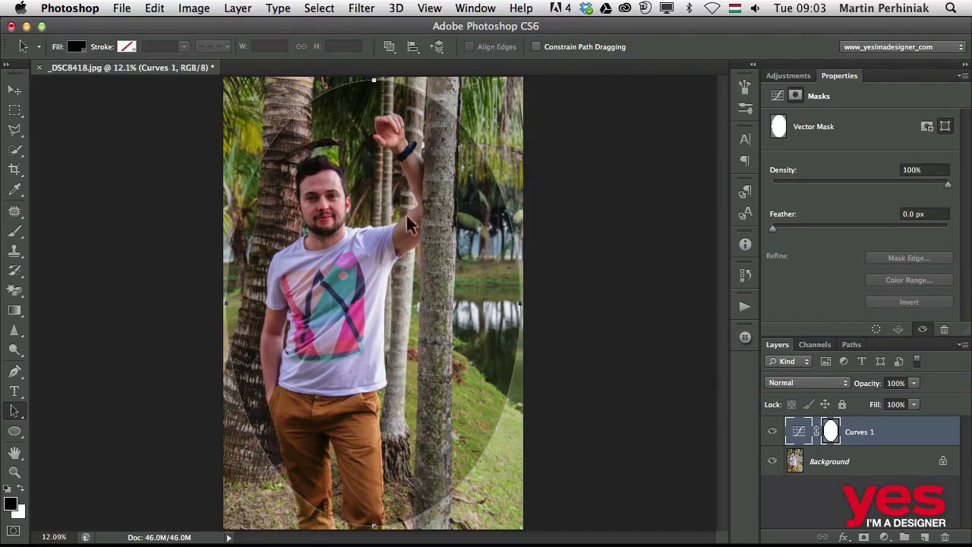
left_click(389, 48)
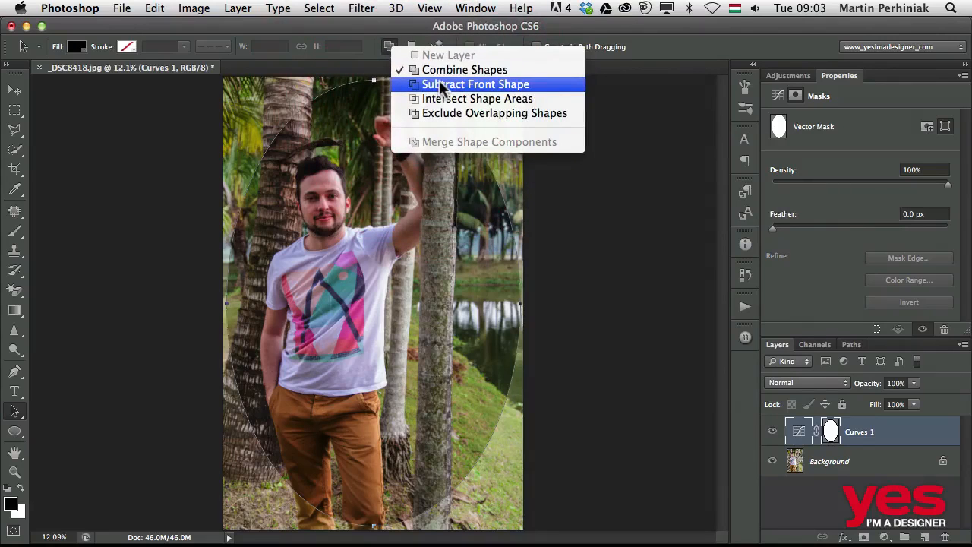
left_click(439, 83)
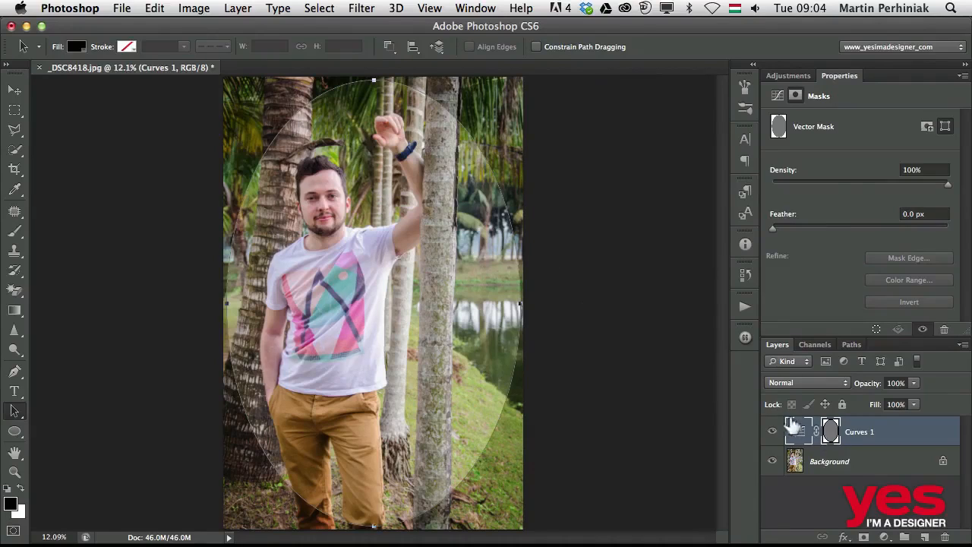
Lower the white end point of the RGB curve and move its midtone point slightly down to darken the photo's edges further
left_click(777, 96)
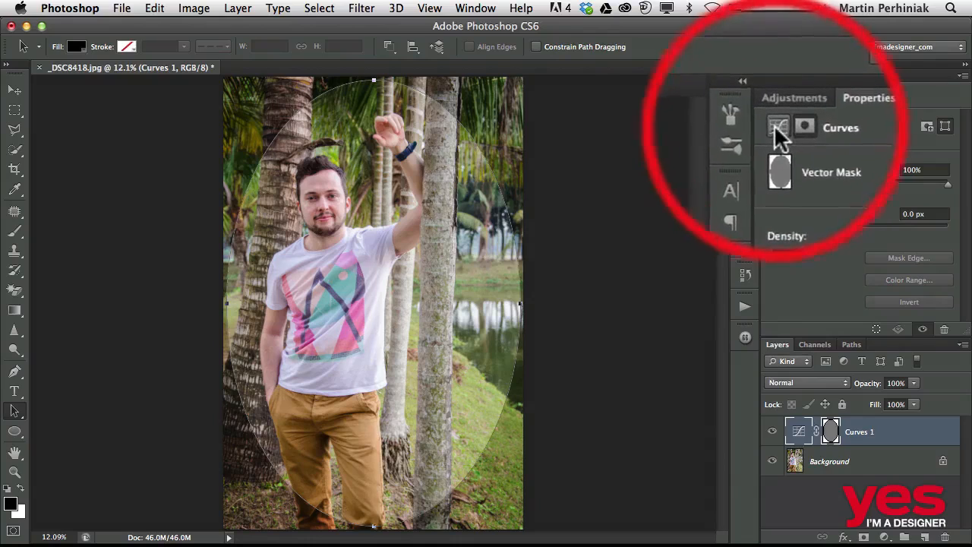
left_click(776, 97)
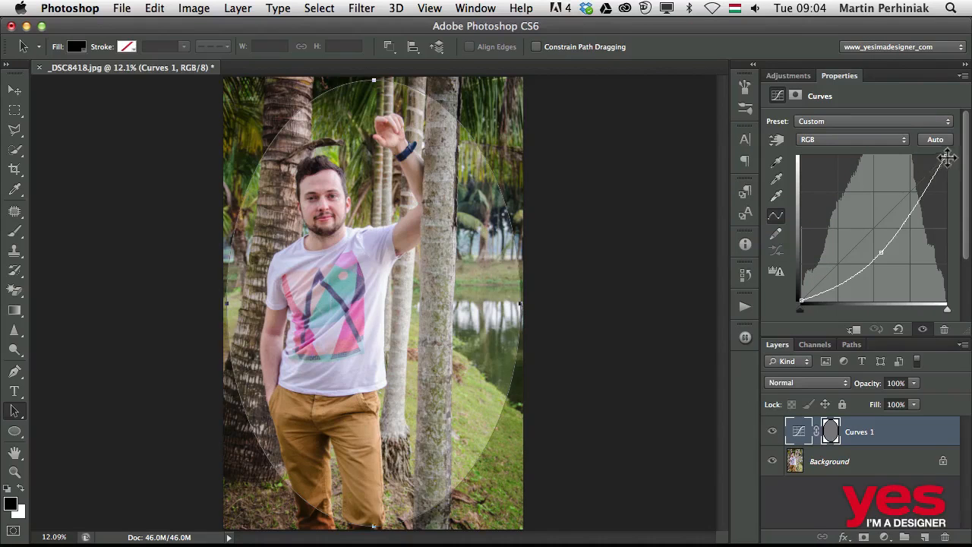
left_click_drag(945, 158, 949, 185)
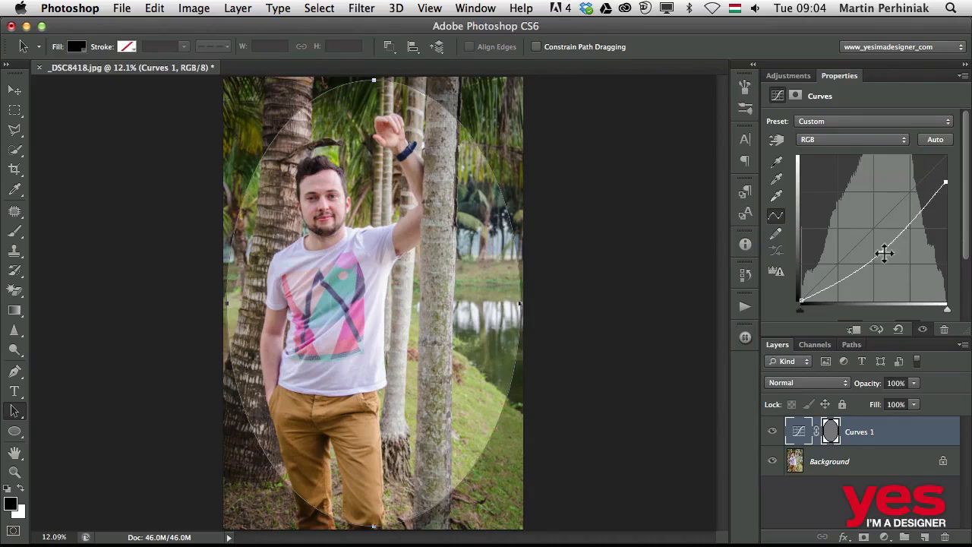
left_click_drag(882, 252, 886, 256)
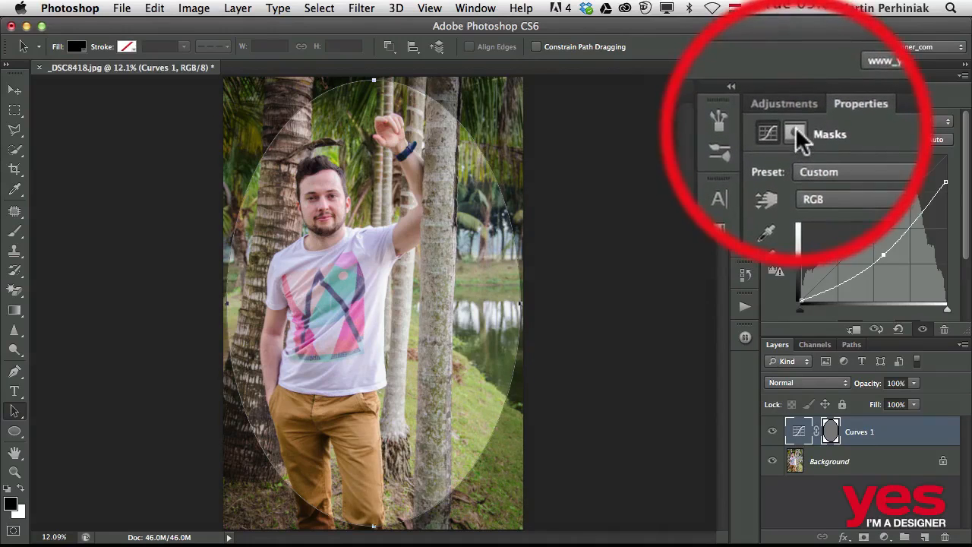
Feather the vector mask by about 182 px and deselect the Curves layer
left_click(795, 95)
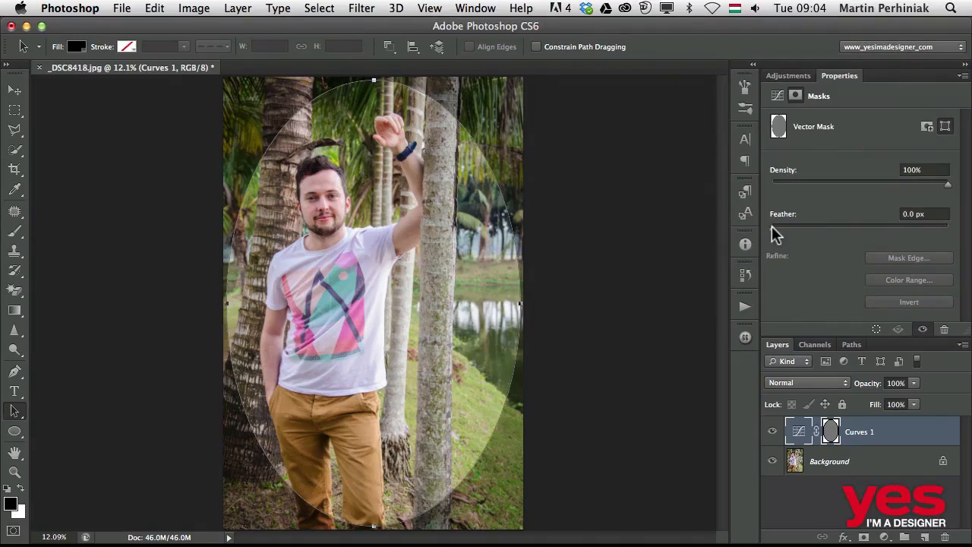
left_click_drag(772, 227, 914, 228)
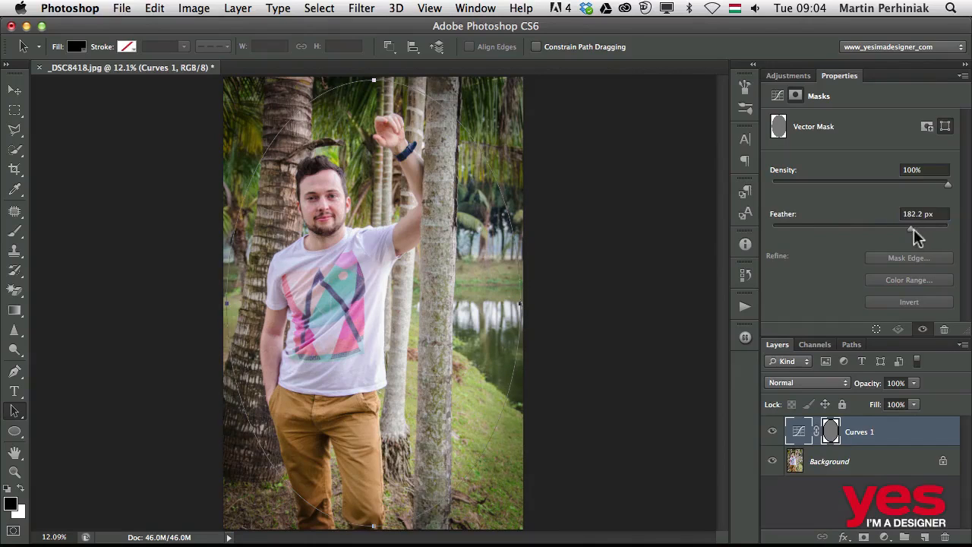
left_click(839, 487)
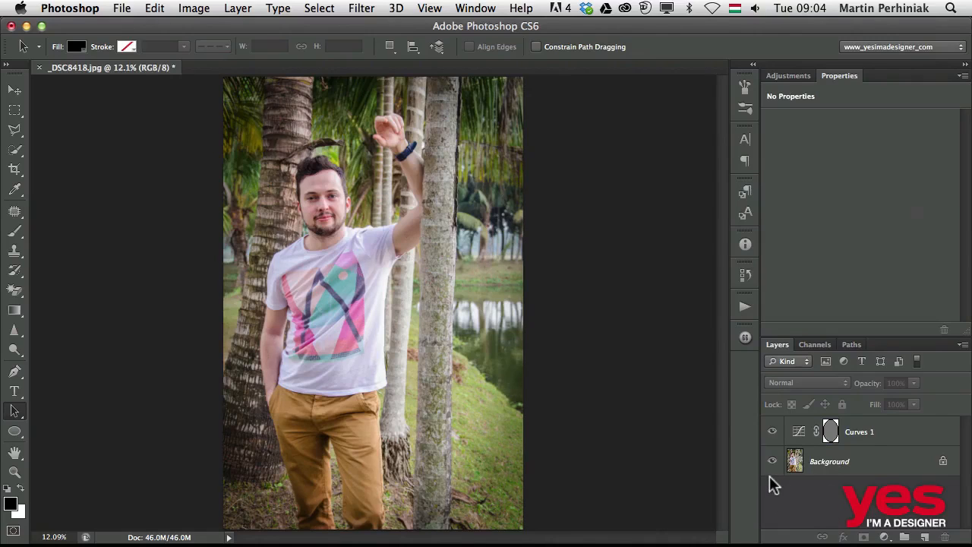
Toggle the Curves layer's visibility to compare the photo with and without the vignette, leaving the layer visible
left_click(772, 432)
left_click(772, 434)
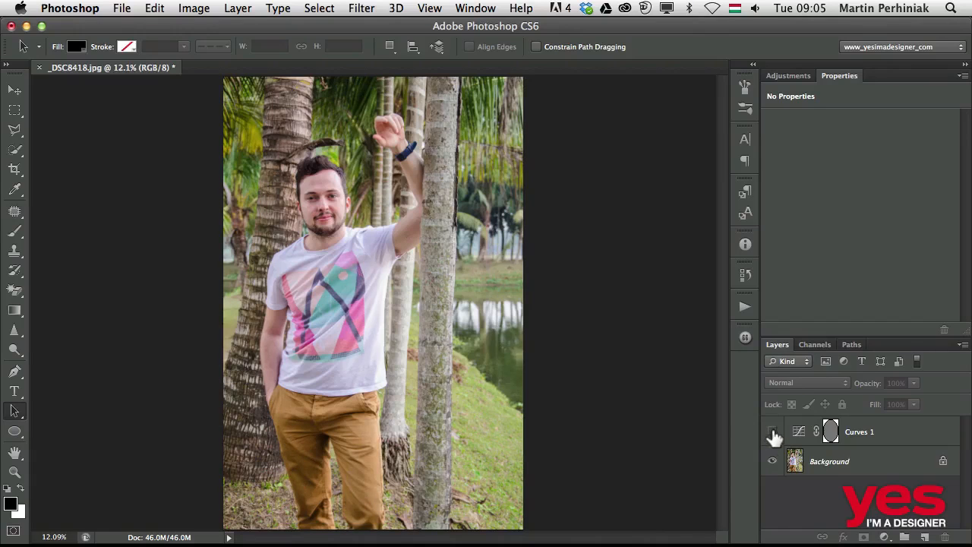
left_click(771, 437)
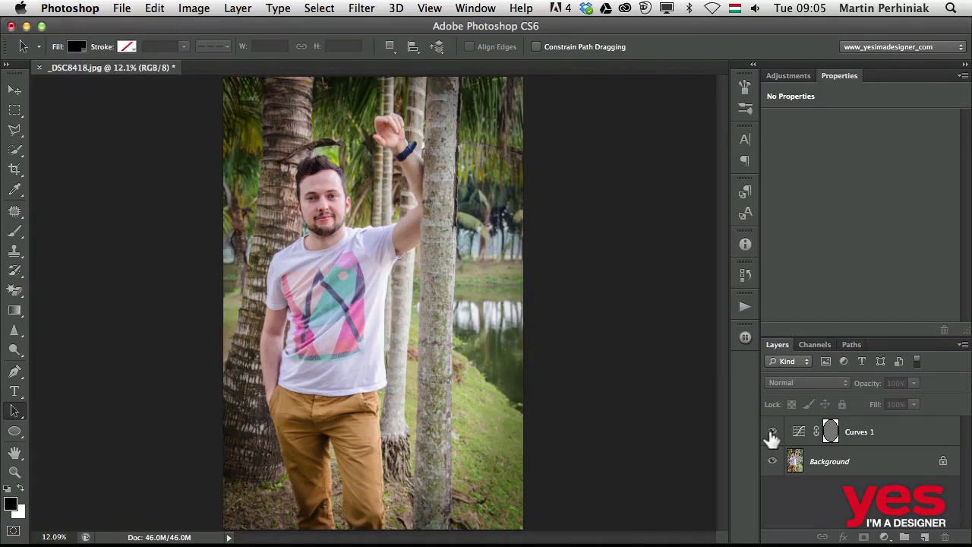
left_click(772, 436)
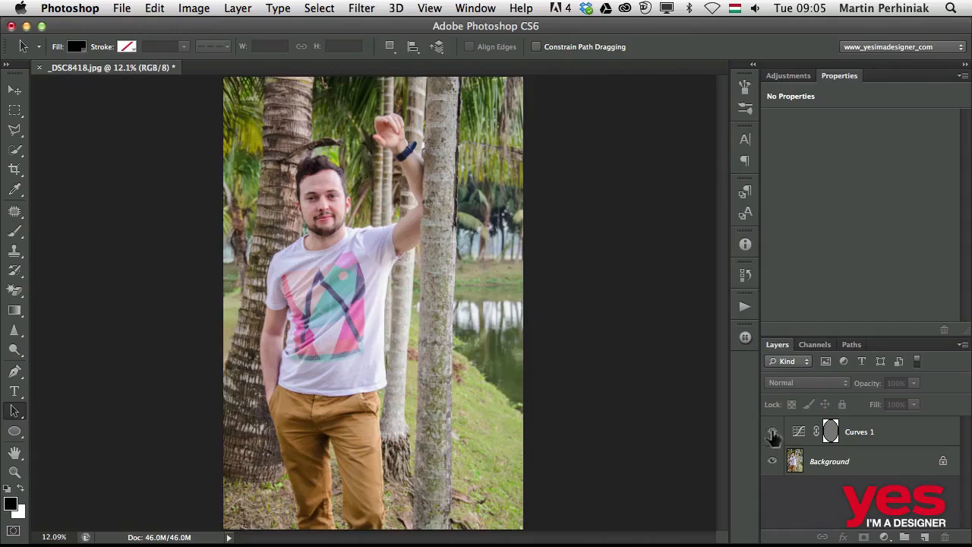
left_click(772, 434)
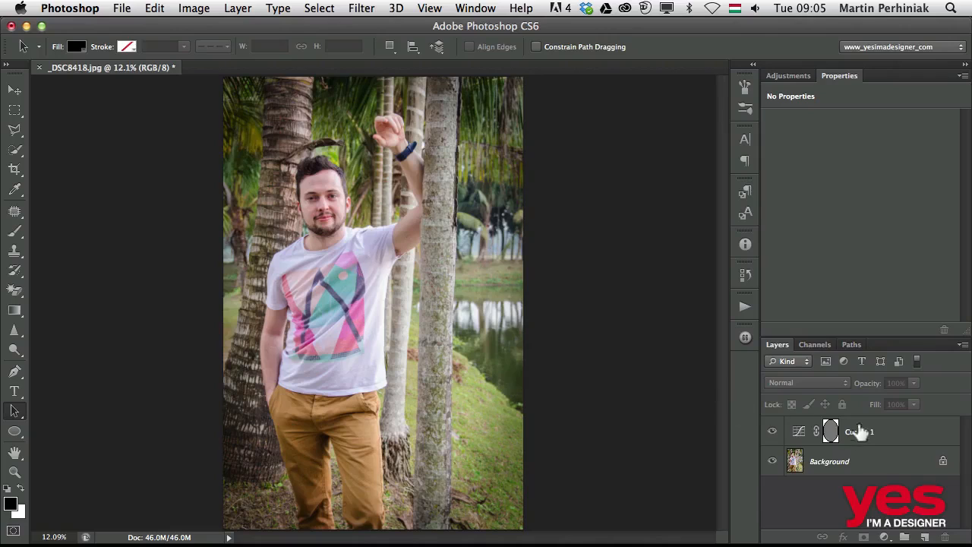
Select the Curves layer's vector mask and move the ellipse's top anchor point down to the level of the man's raised hand
left_click(823, 434)
left_click(830, 432)
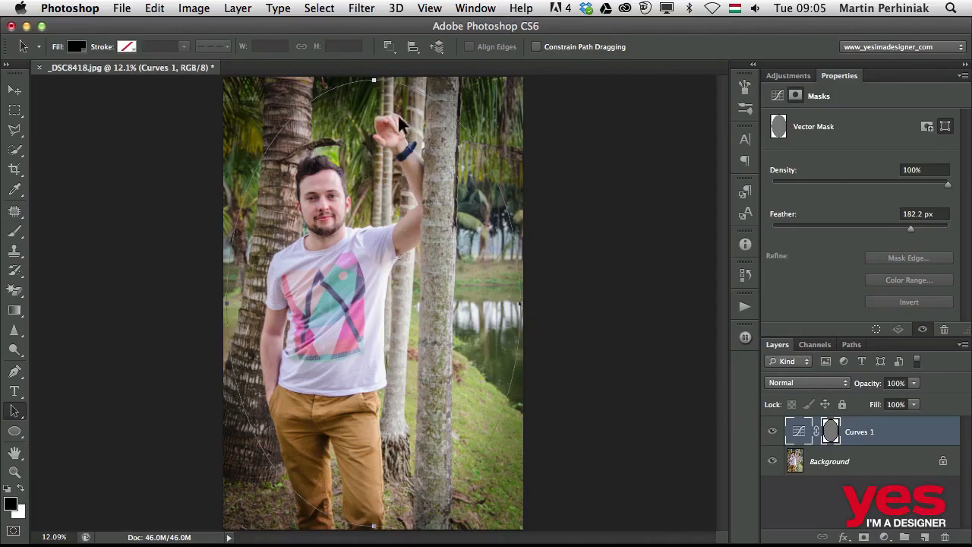
left_click(373, 81)
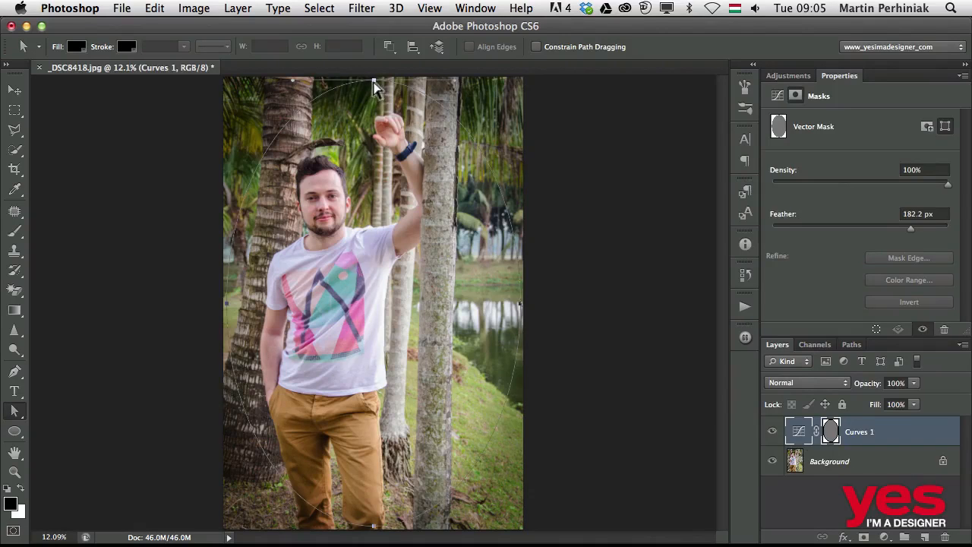
left_click(373, 80)
left_click_drag(373, 81, 372, 135)
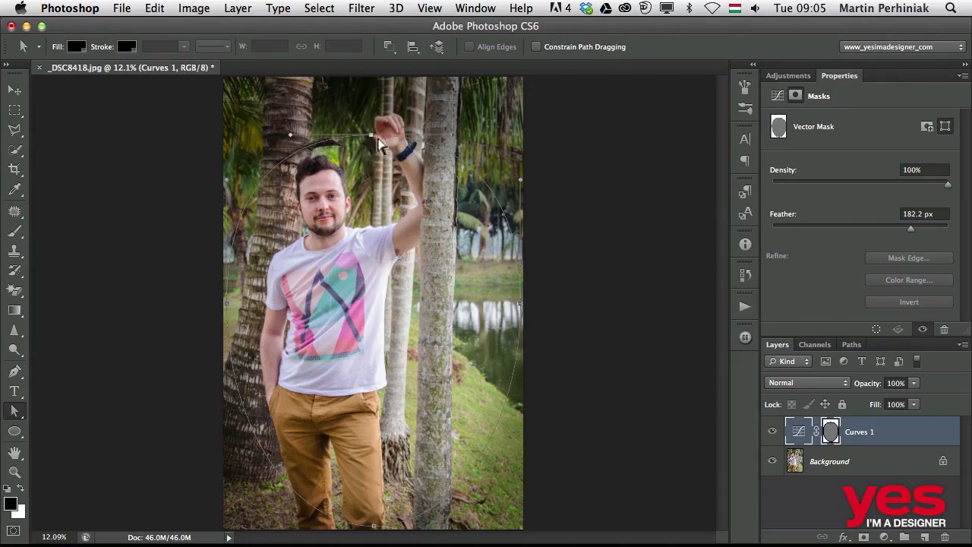
left_click(477, 143)
Move the ellipse's bottom anchor point slightly up and inward, deselect the path and select the Background layer
left_click(370, 526)
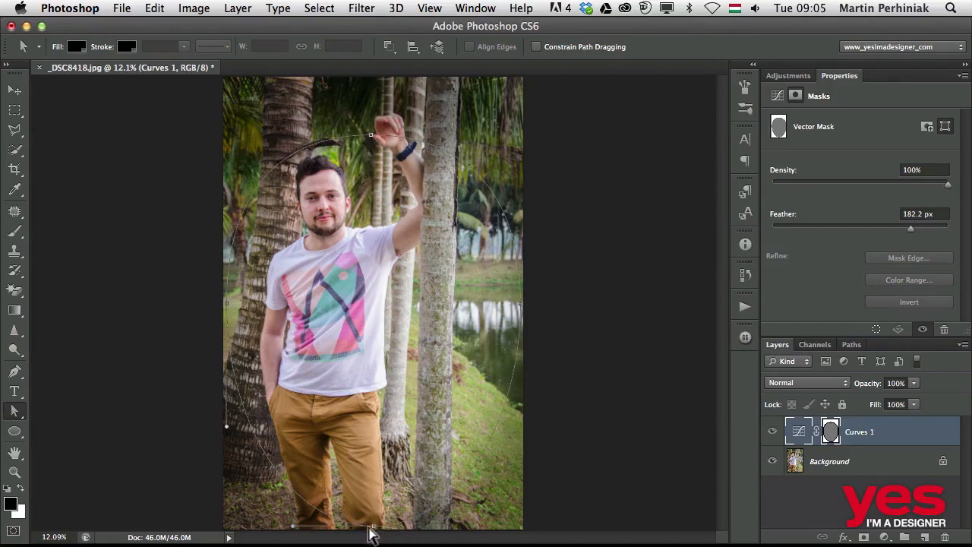
mouse_move(372, 525)
left_mouse_down()
mouse_move(371, 510)
mouse_move(465, 498)
mouse_move(357, 512)
left_mouse_up()
left_click(495, 504)
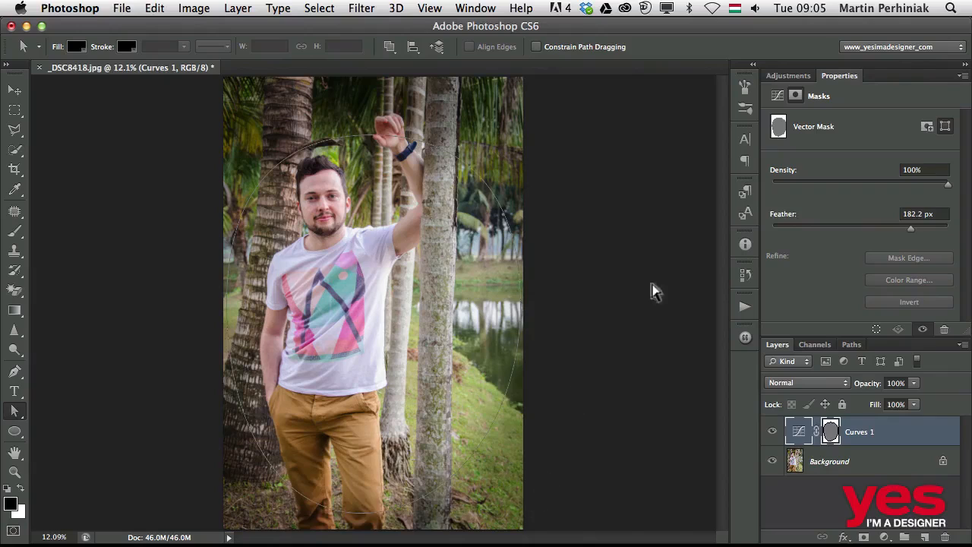
left_click(855, 462)
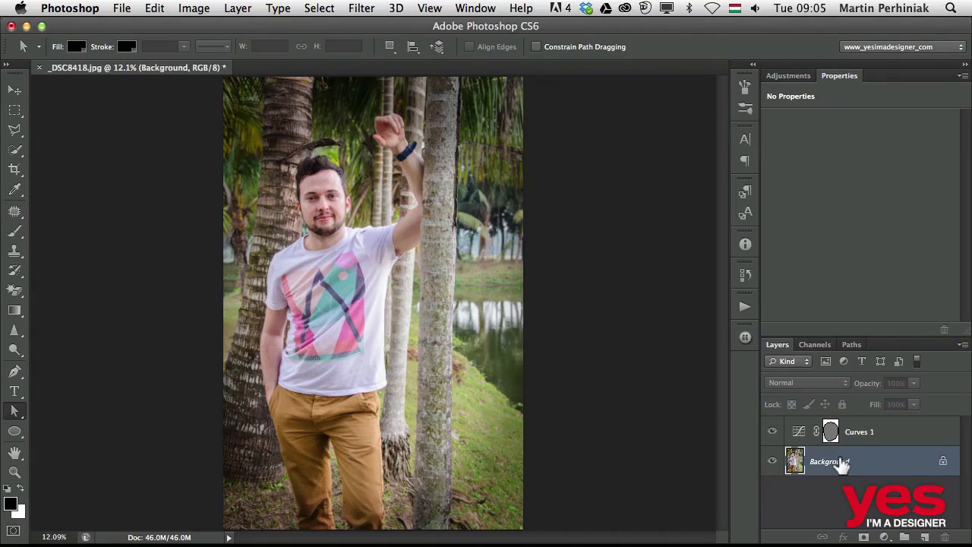